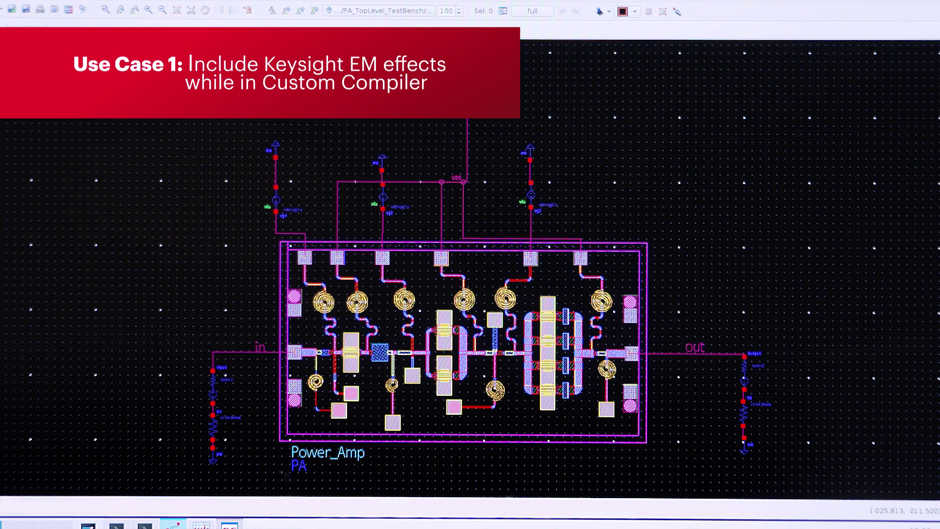
# - Select the Power_Amp amplifier instance in the test bench and launch RFPro on its layout
pyautogui.click(488, 287)
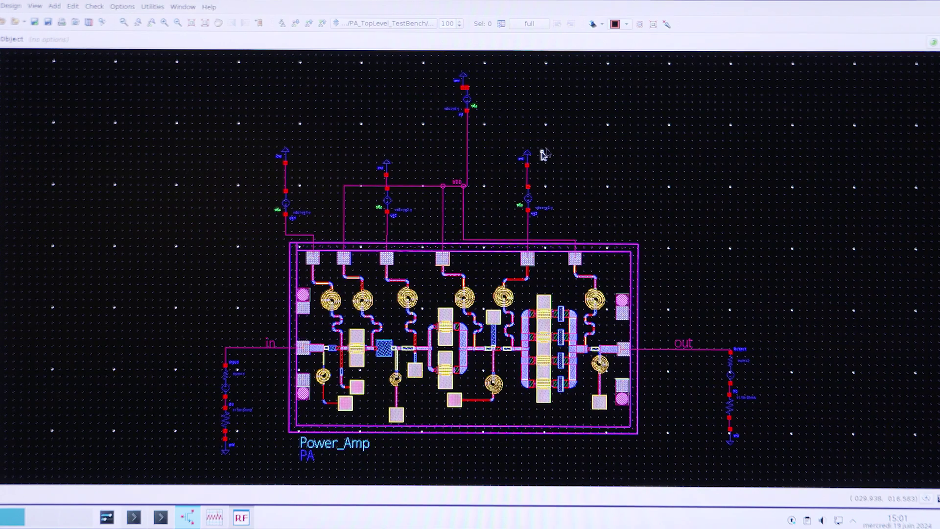
pyautogui.click(489, 271)
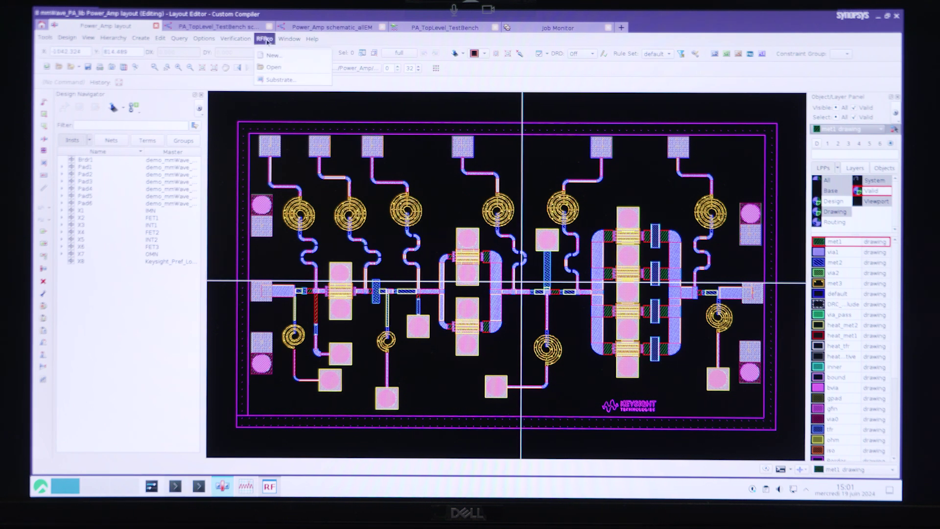
pyautogui.click(272, 68)
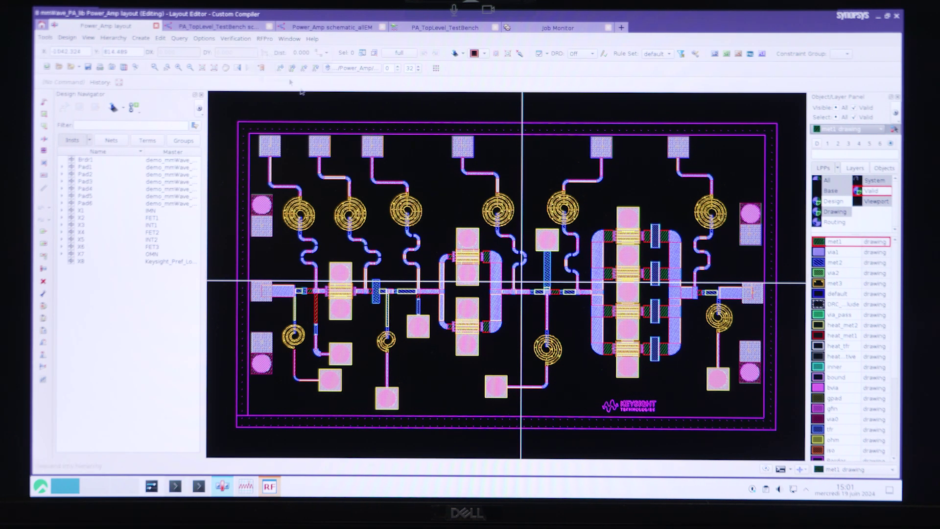
# - Orbit the amplifier's 3D EM model in RFPro, then widen Custom Compiler's Design Navigator instance list
pyautogui.click(269, 486)
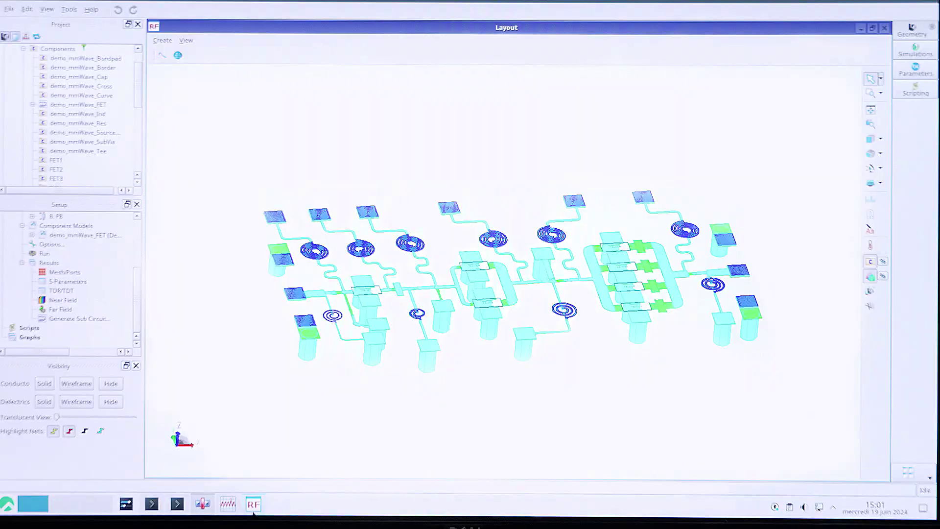
pyautogui.moveTo(500, 323); pyautogui.dragTo(506, 327)
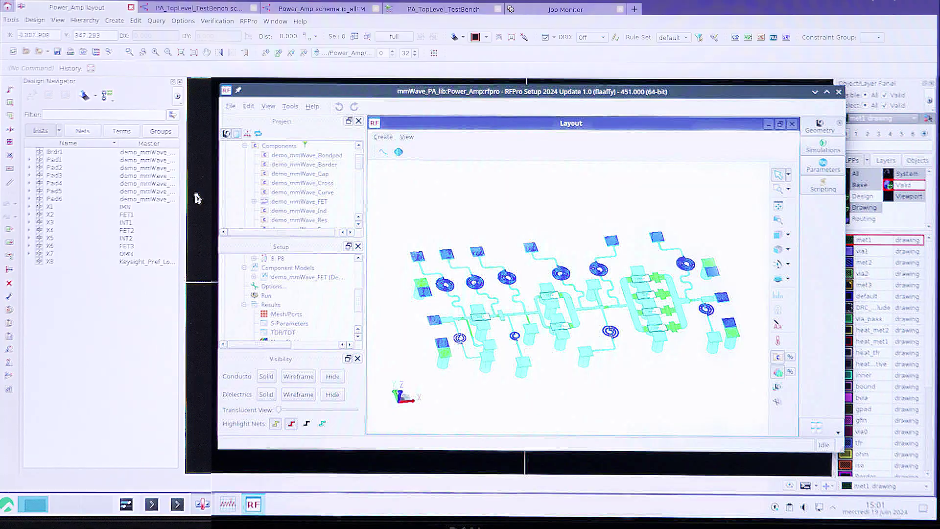
pyautogui.moveTo(185, 174); pyautogui.dragTo(209, 174)
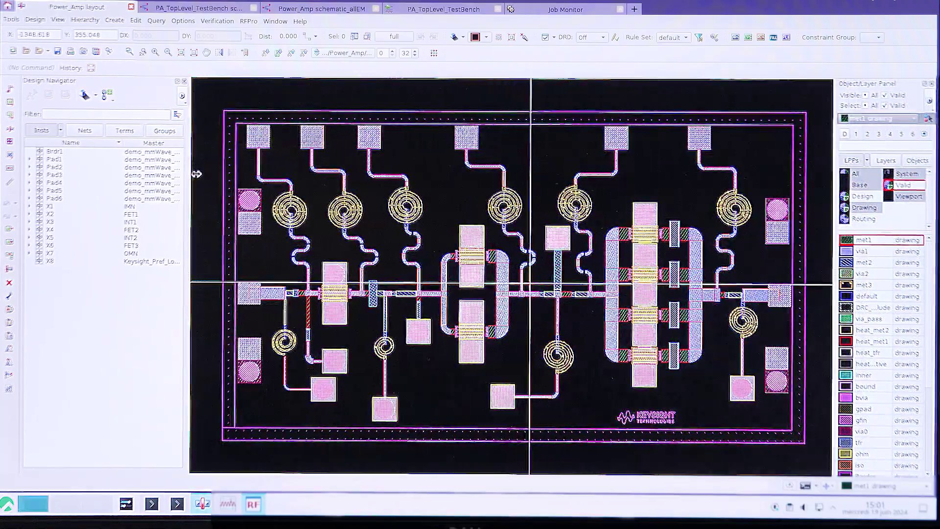
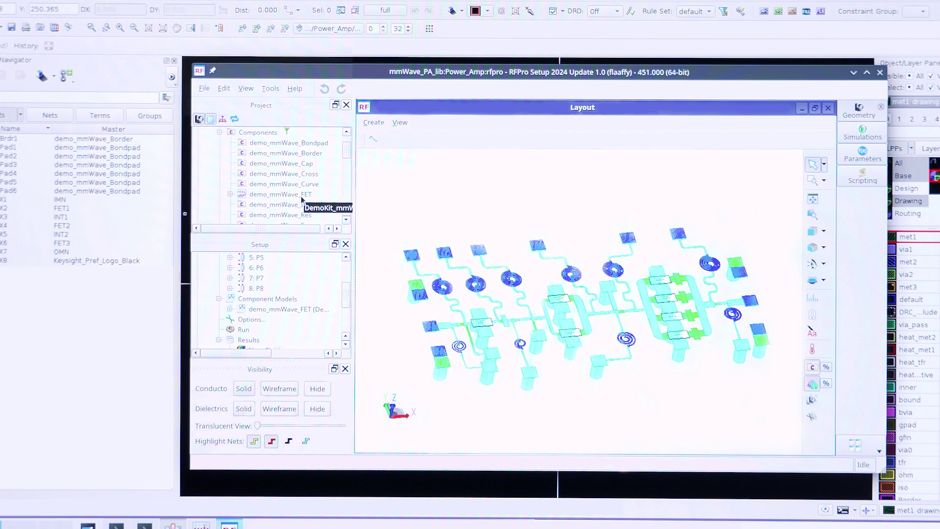
# - Keep demo_mmWave_FET extraction on the Momentum RF preset at 20 cpw mesh density, then close the setup
pyautogui.click(300, 196)
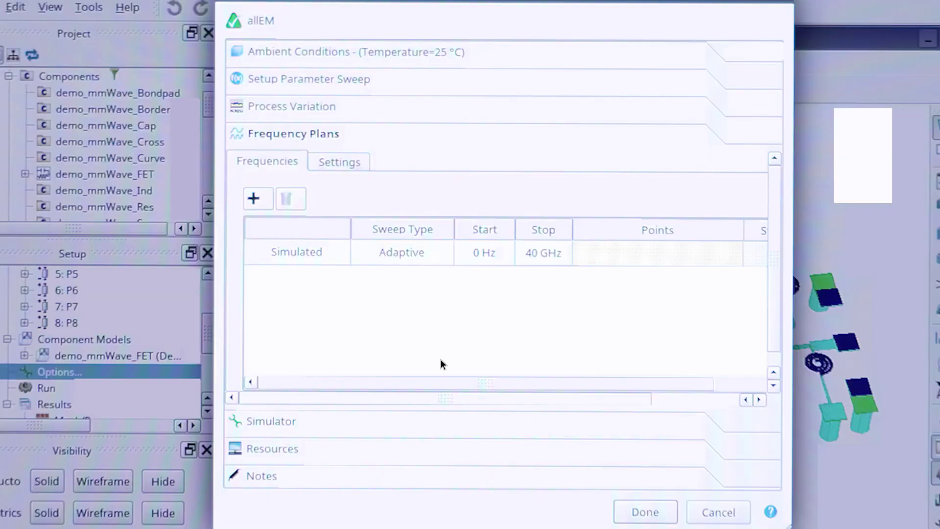
pyautogui.click(397, 420)
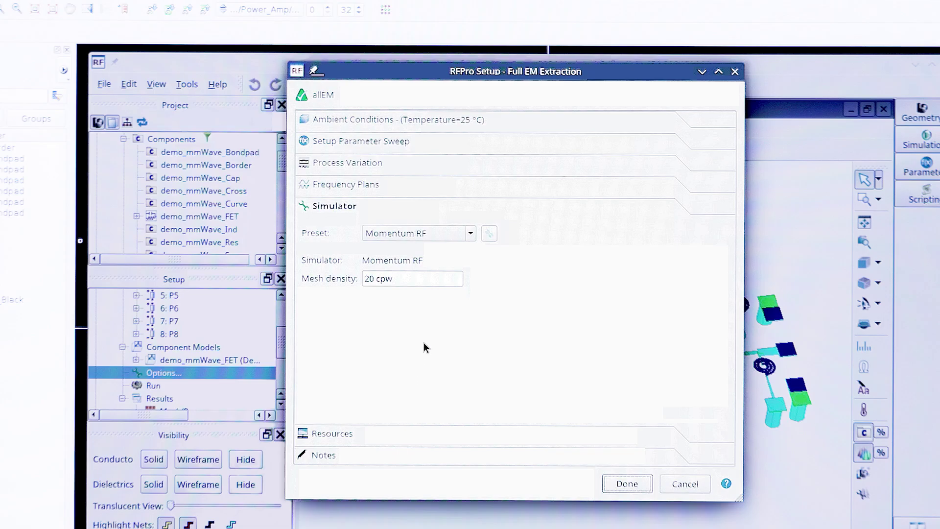
pyautogui.click(469, 232)
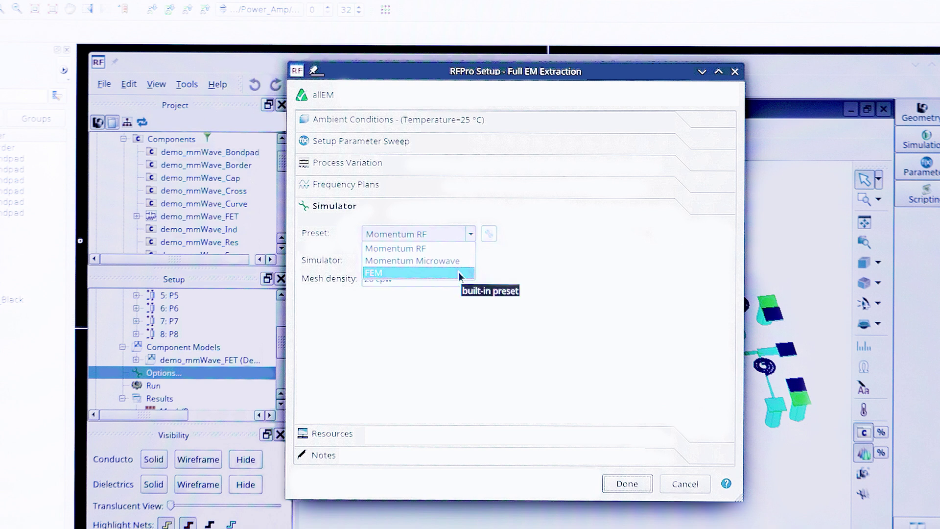
pyautogui.press('Escape')
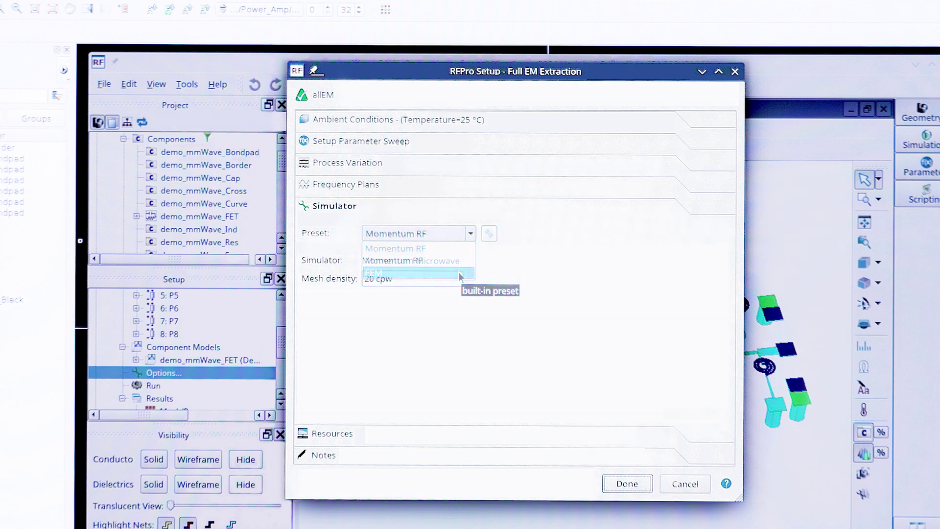
pyautogui.click(625, 483)
# - Rerun the allEM Momentum simulation over existing results and generate a sub-circuit from Mesh/Ports
pyautogui.doubleClick(280, 322)
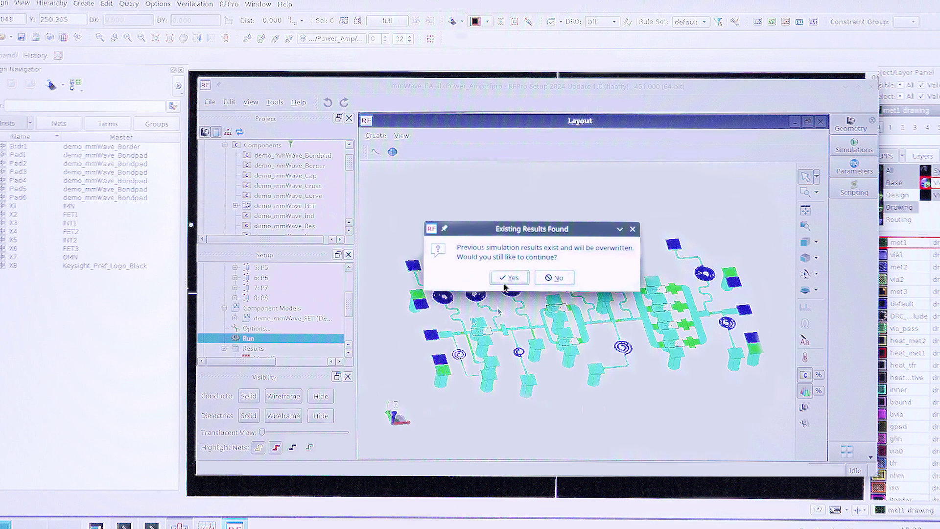
pyautogui.click(508, 278)
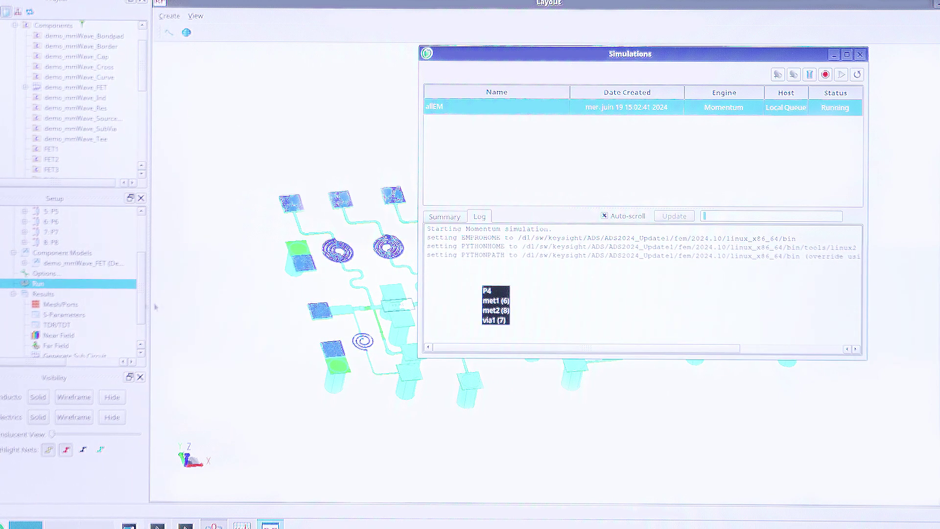
pyautogui.click(70, 307)
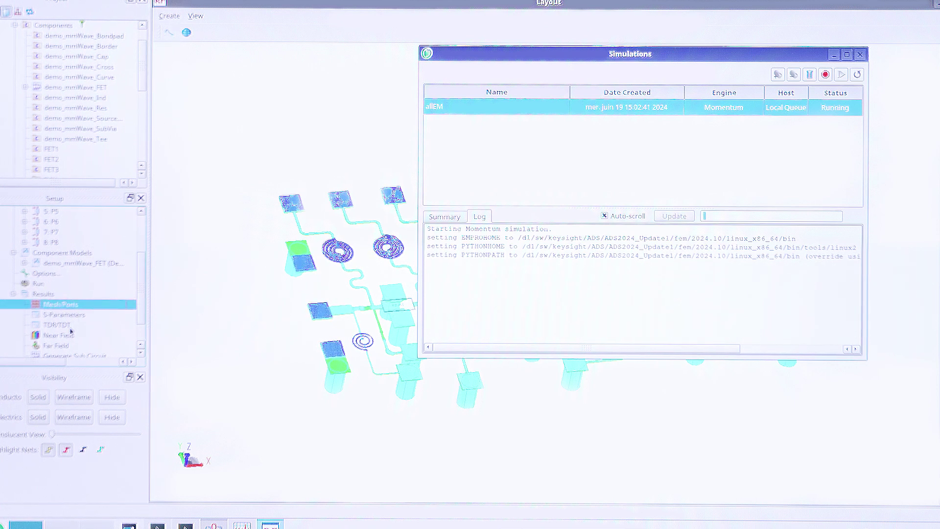
pyautogui.scroll(-1, 71, 330)
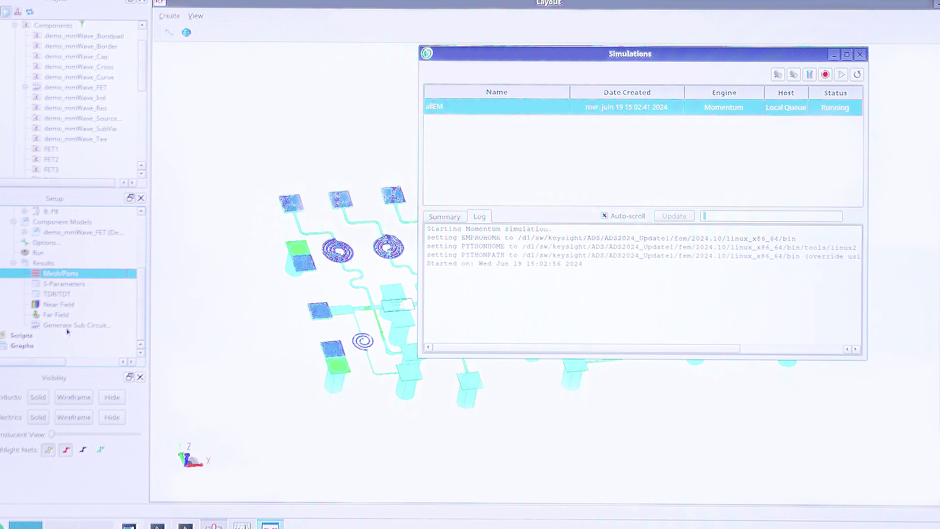
pyautogui.click(69, 327)
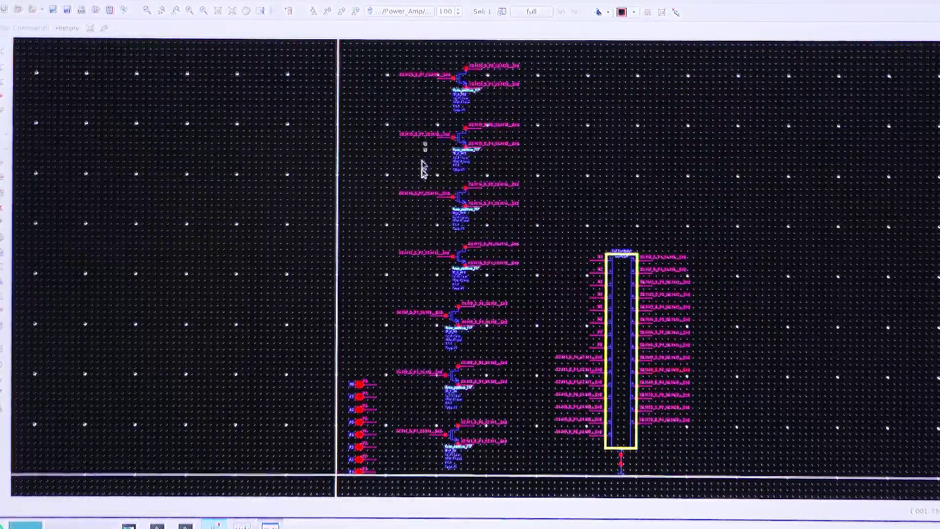
# - Select the EM n-port block, highlight the nets on its pins including P4, then clear highlighting
pyautogui.press('Escape')
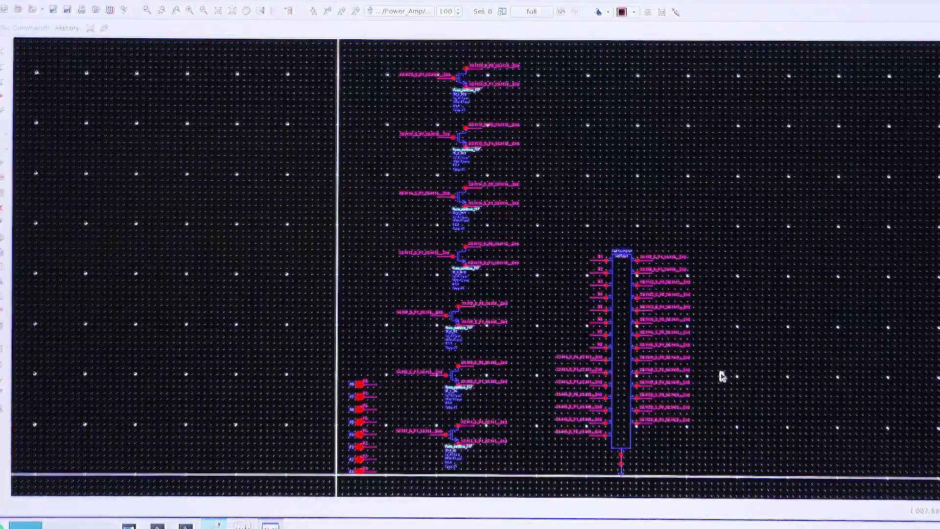
pyautogui.click(618, 340)
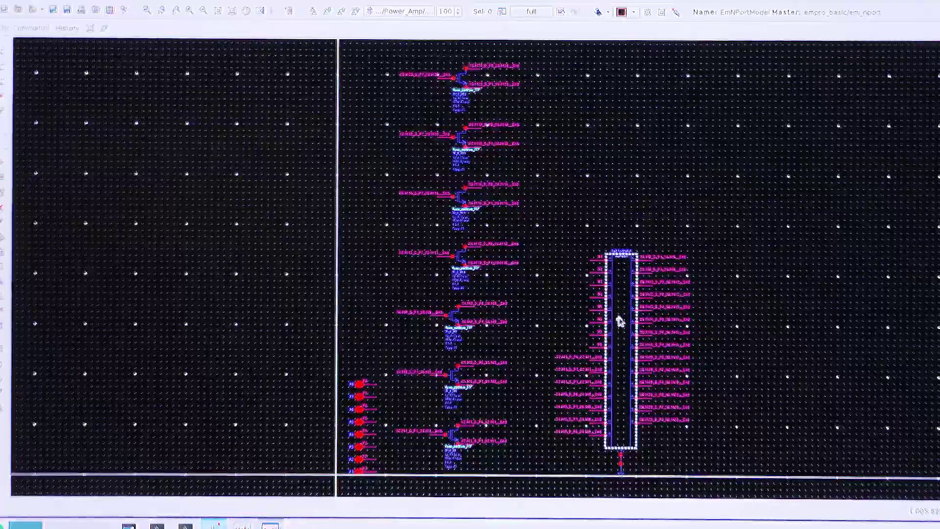
pyautogui.click(649, 265)
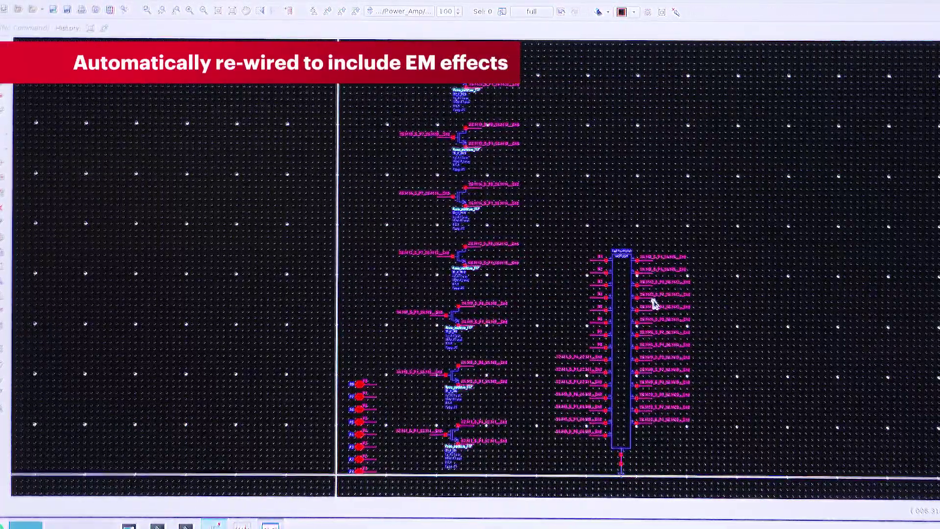
pyautogui.click(655, 334)
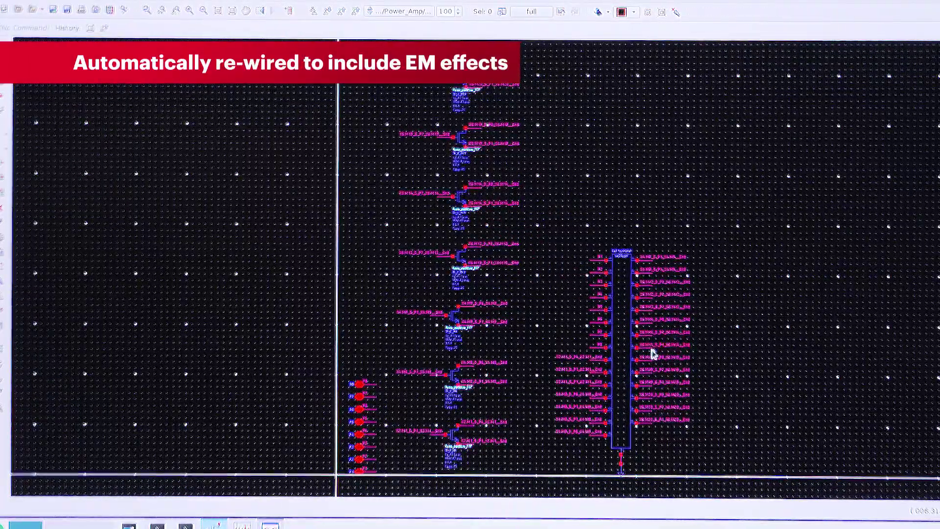
pyautogui.click(601, 326)
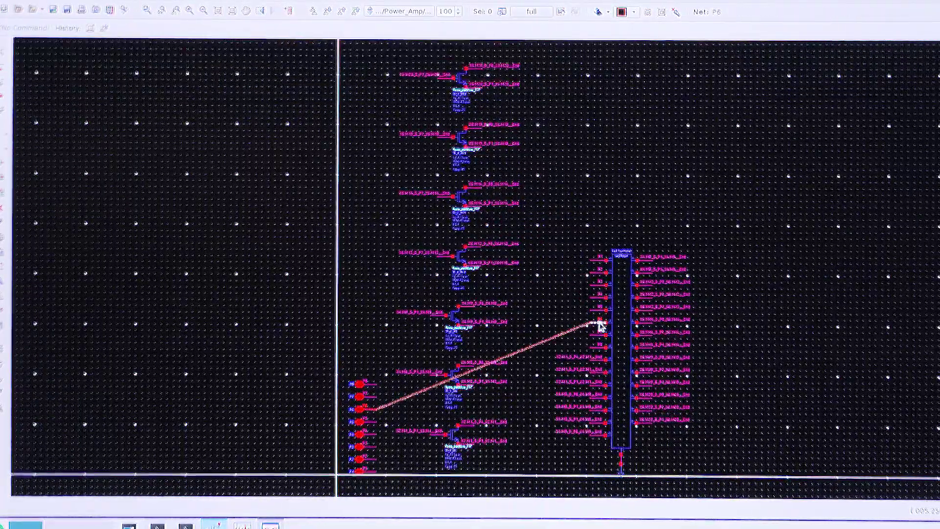
pyautogui.click(597, 301)
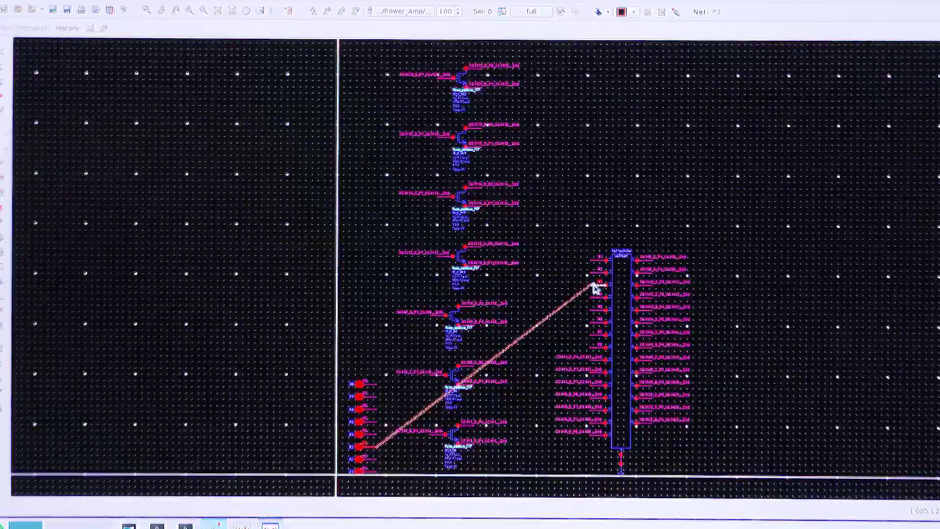
pyautogui.press('Escape')
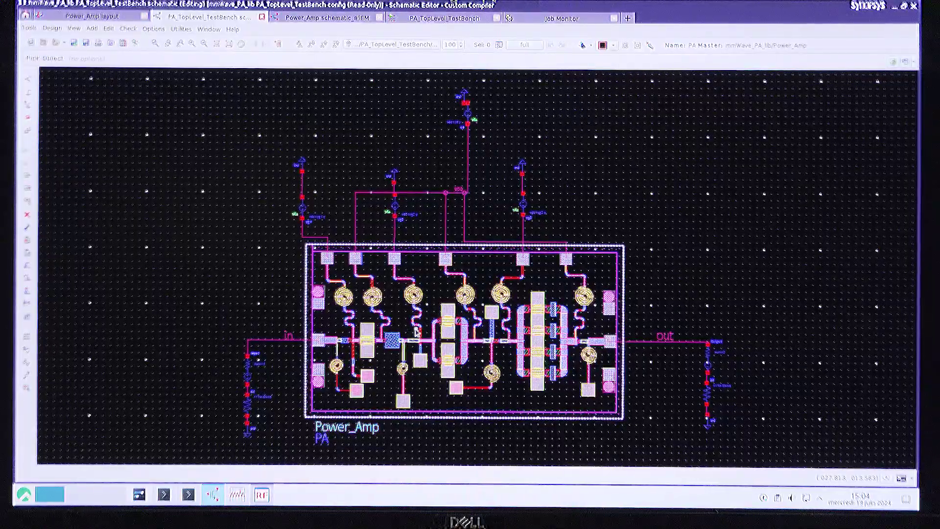
# - Descend into Power_Amp, return to the testbench, inspect the Output port, then switch to the PrimeWave session
pyautogui.press('e')
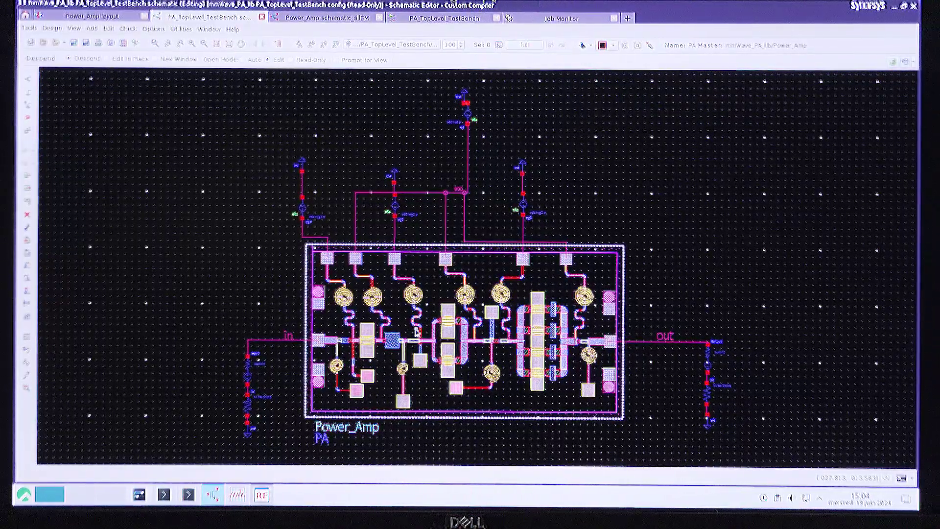
pyautogui.click(416, 332)
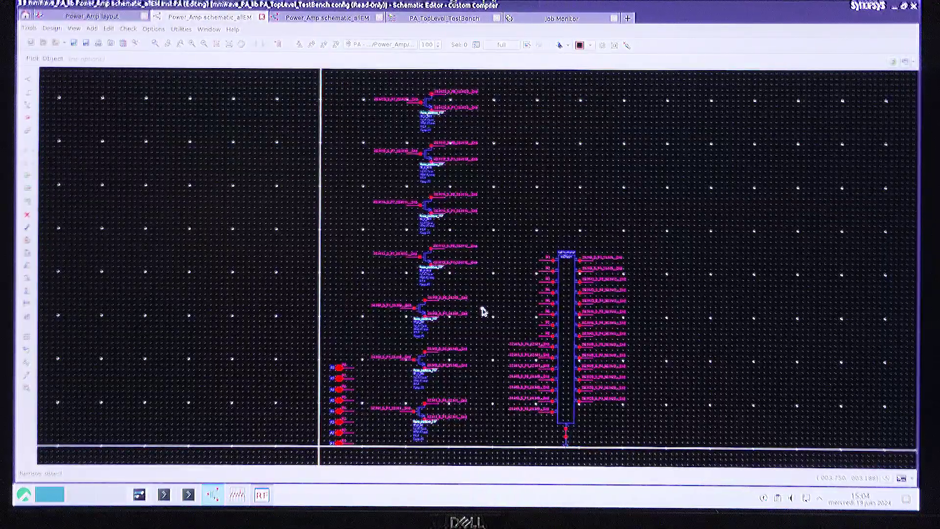
pyautogui.hotkey('ctrl', 'e')
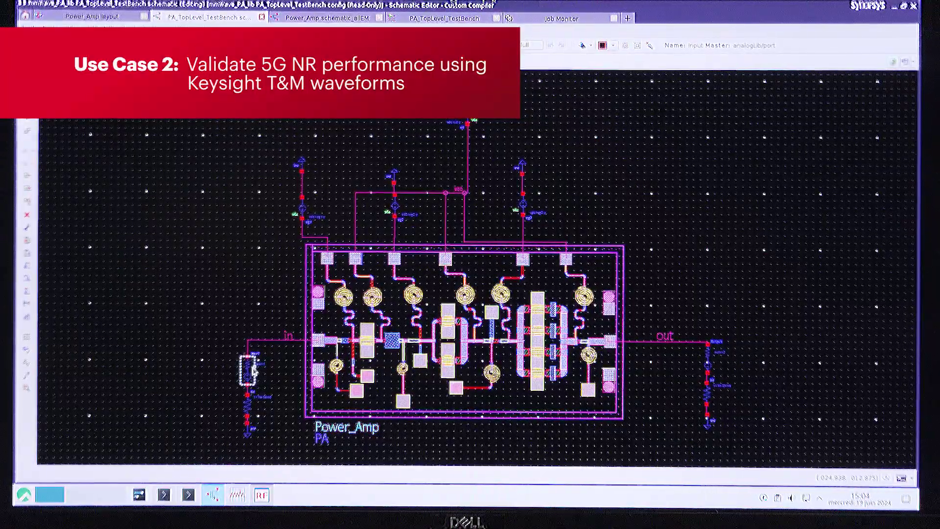
pyautogui.click(709, 359)
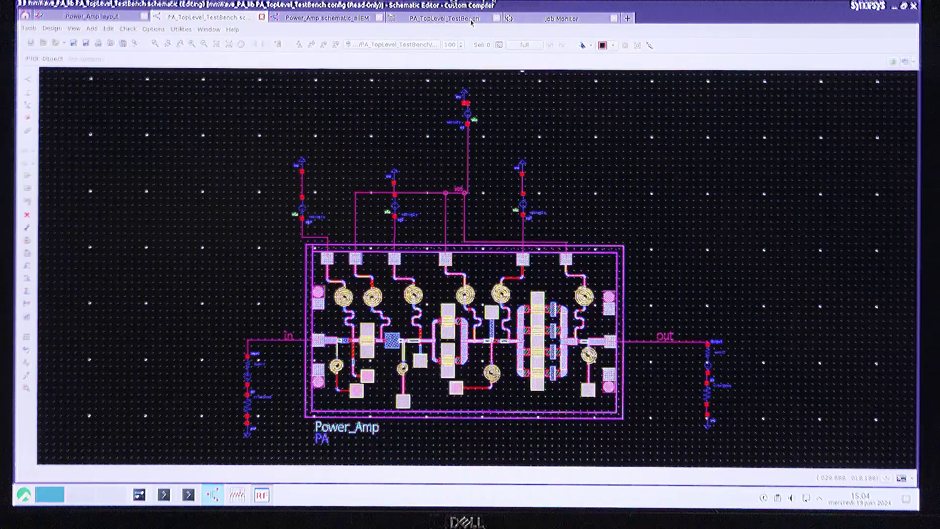
pyautogui.click(471, 18)
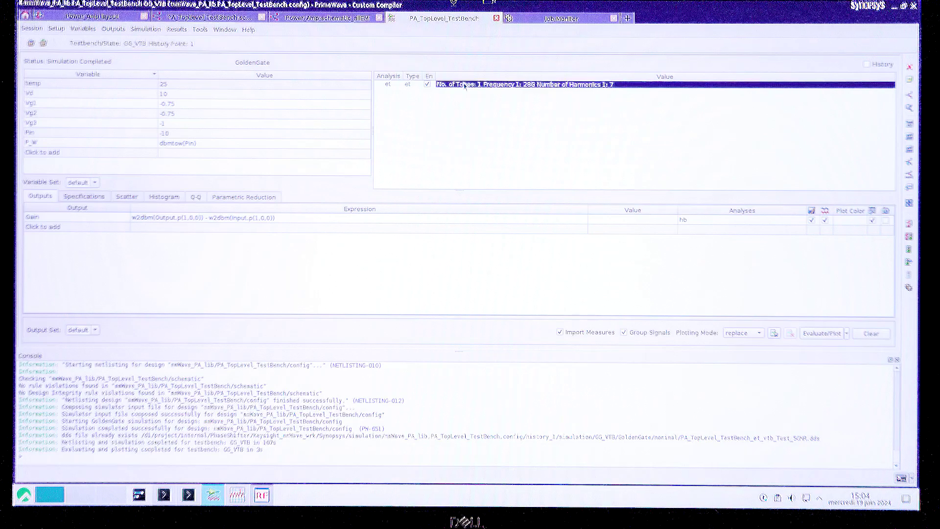
# - Open the envelope analysis settings and load Test_5GNR in the virtual test bench editor
pyautogui.doubleClick(464, 85)
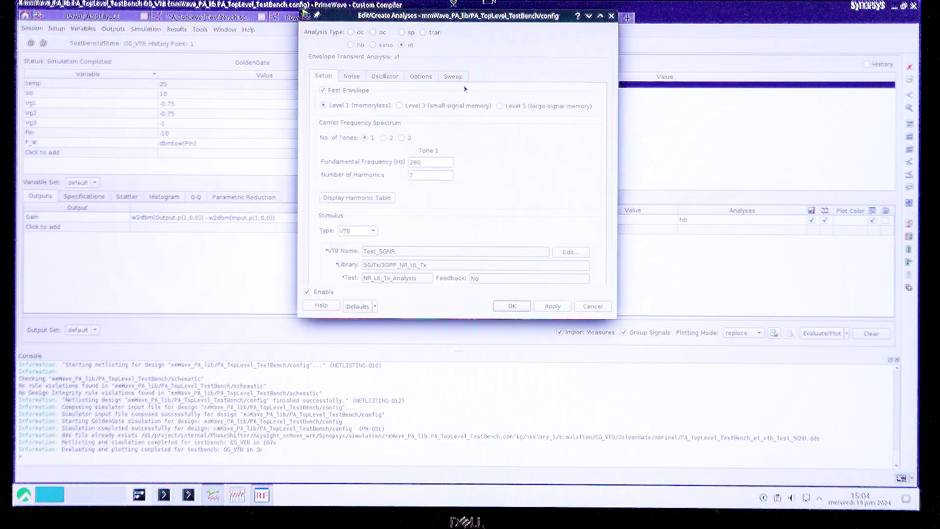
pyautogui.moveTo(456, 74); pyautogui.dragTo(176, 5)
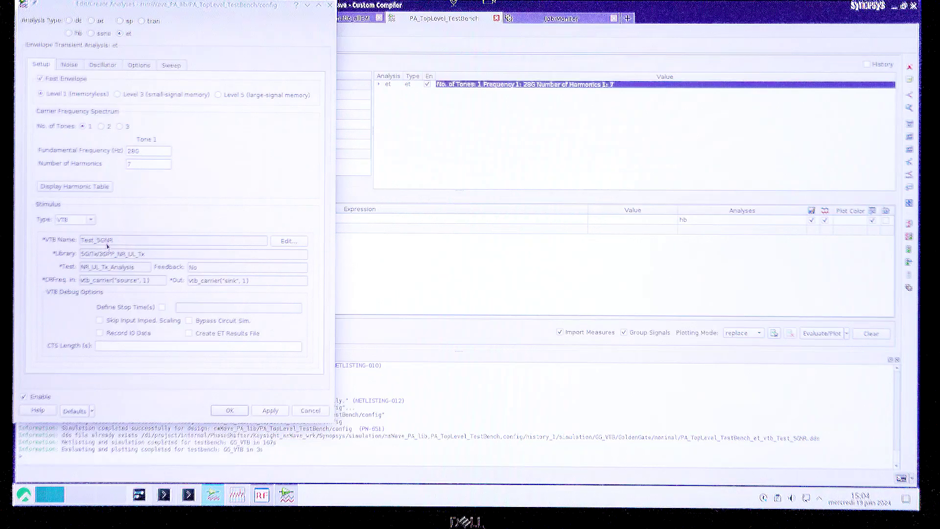
pyautogui.click(285, 241)
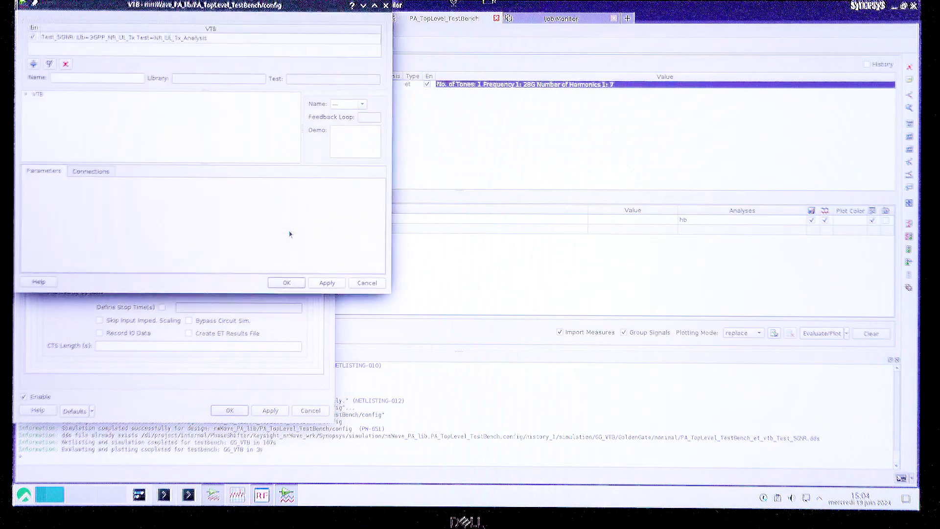
pyautogui.moveTo(220, 5)
pyautogui.mouseDown()
pyautogui.moveTo(315, 39)
pyautogui.moveTo(485, 69)
pyautogui.mouseUp()
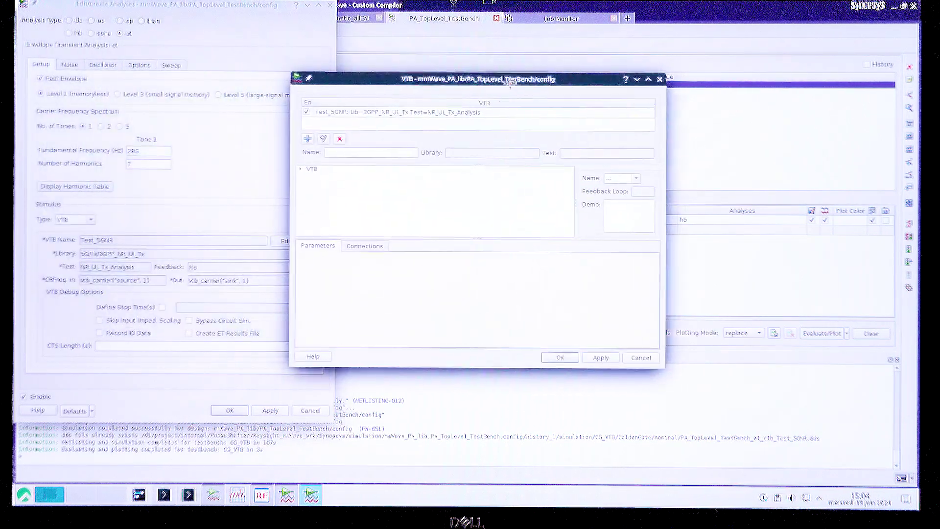
pyautogui.click(430, 102)
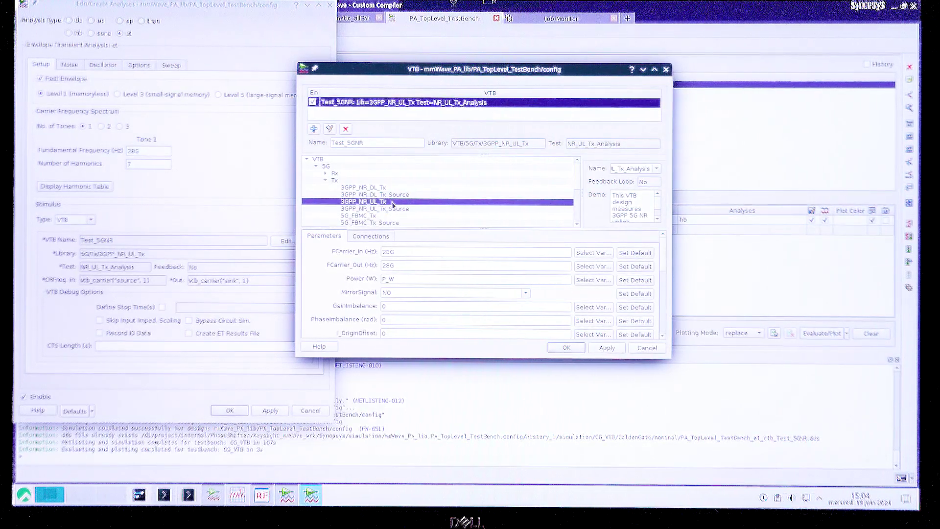
pyautogui.scroll(-5, 392, 202)
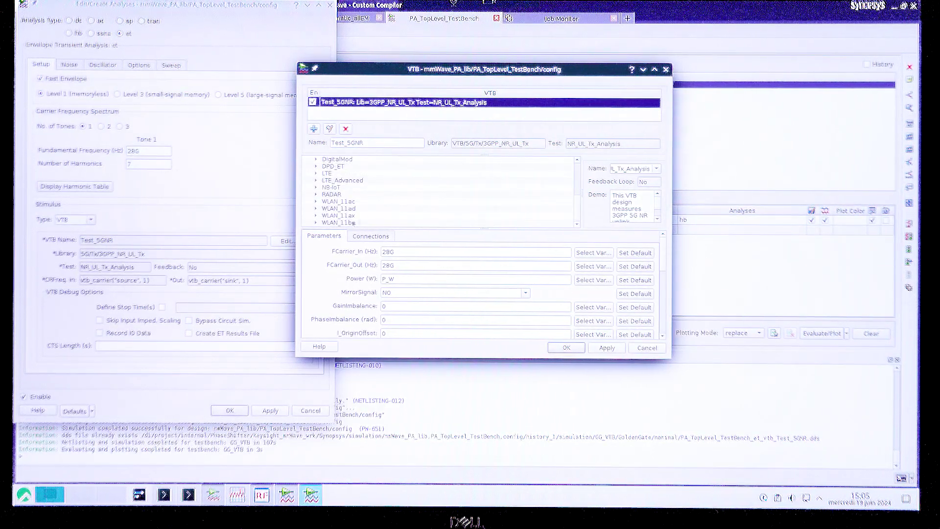
pyautogui.scroll(3, 360, 198)
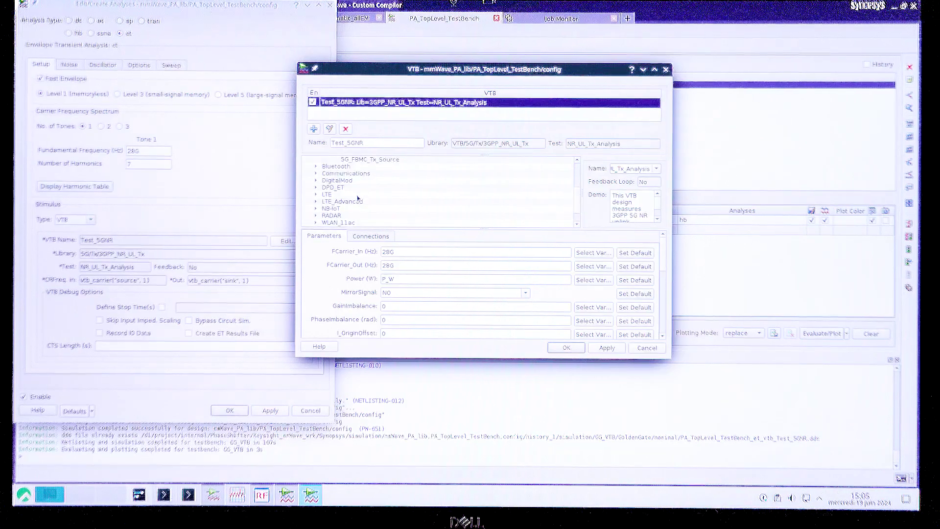
pyautogui.scroll(3, 357, 197)
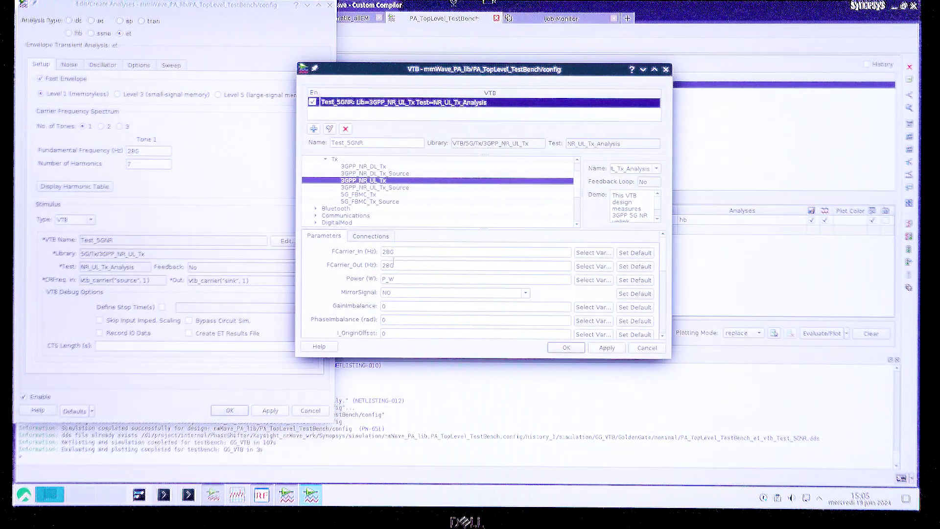
pyautogui.scroll(-3, 365, 278)
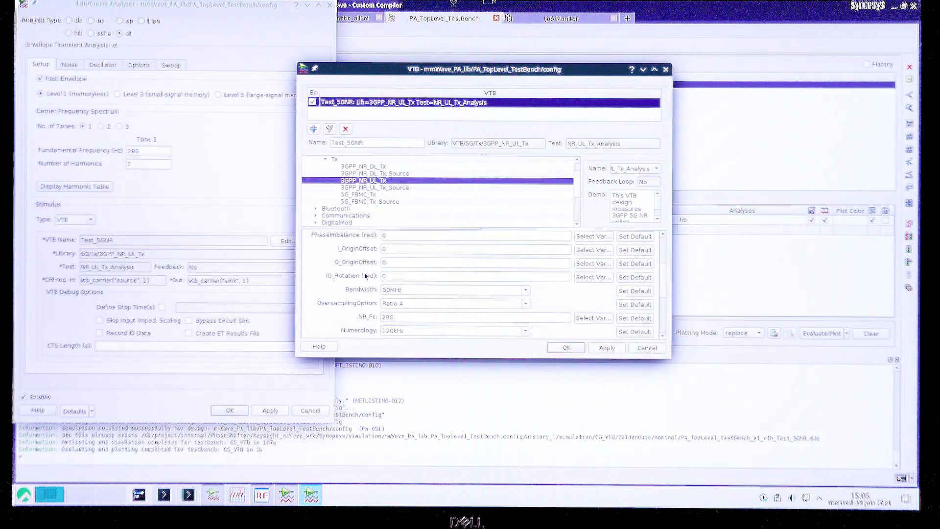
pyautogui.scroll(-2, 366, 276)
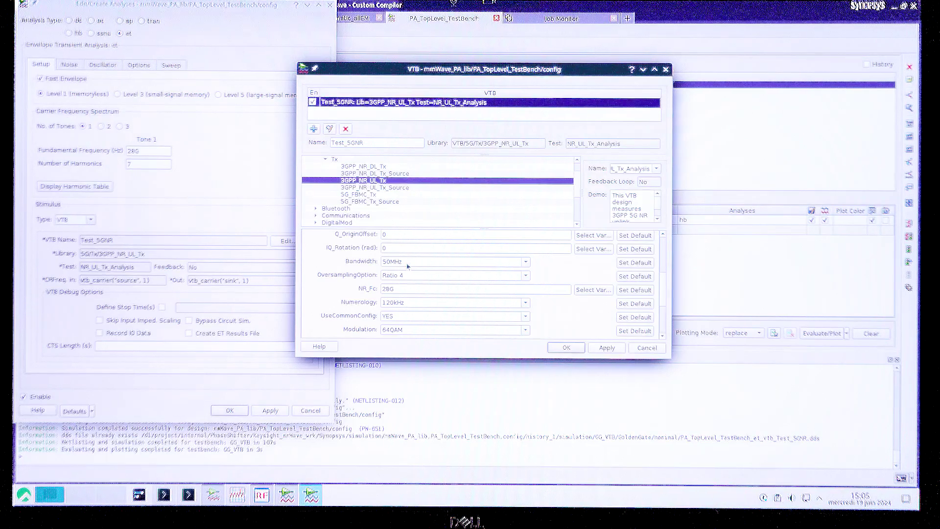
# - Keep Test_5GNR at 50MHz bandwidth and 64QAM modulation, then view its port connections
pyautogui.click(525, 262)
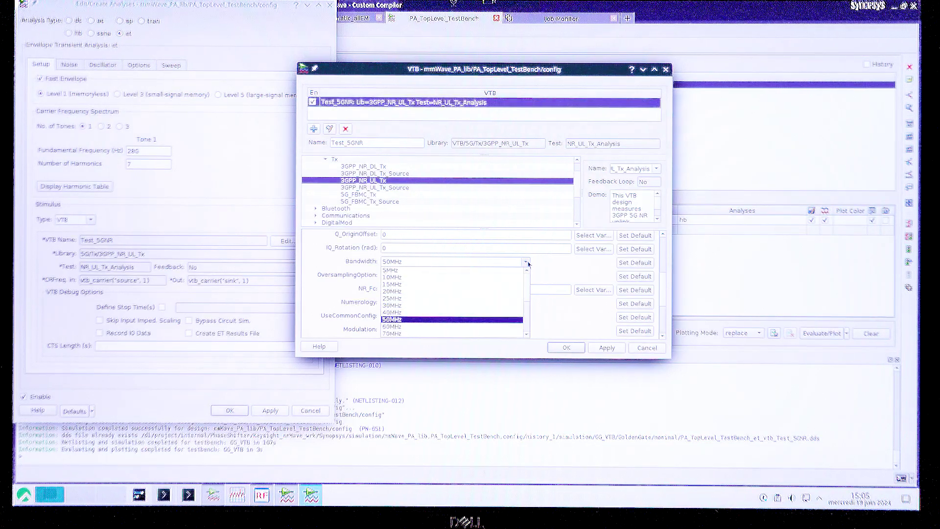
pyautogui.click(562, 269)
pyautogui.click(526, 330)
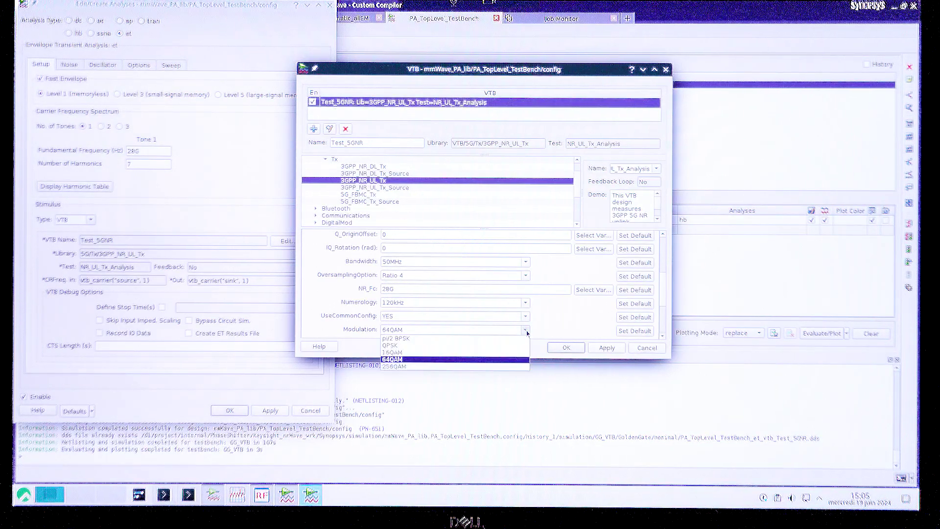
pyautogui.click(578, 326)
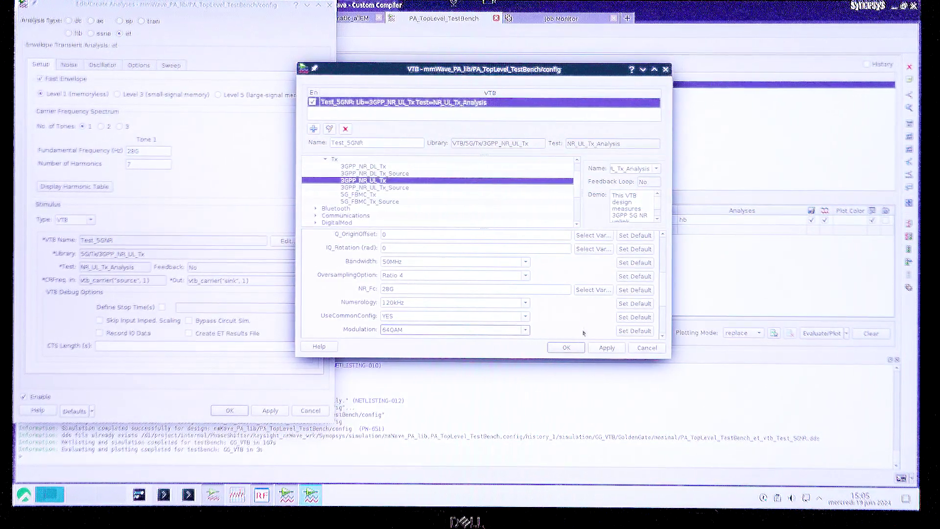
pyautogui.click(574, 349)
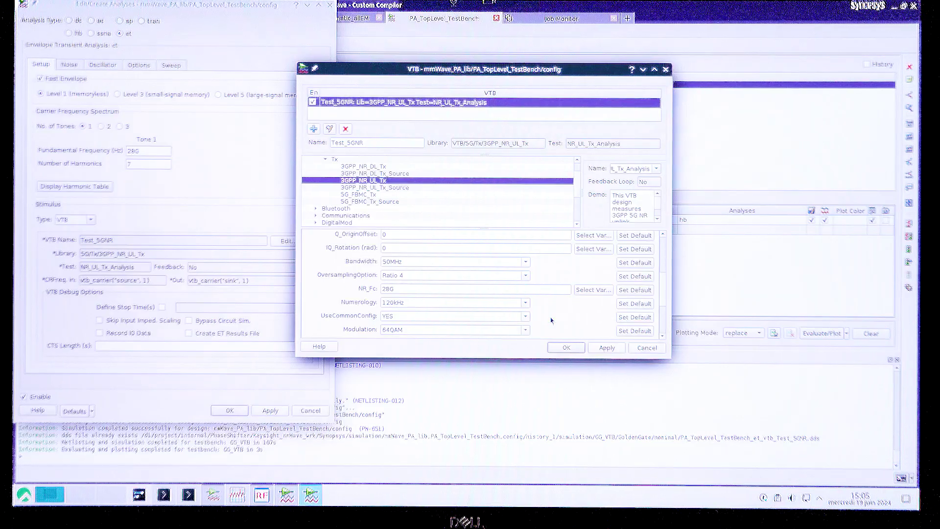
pyautogui.click(370, 235)
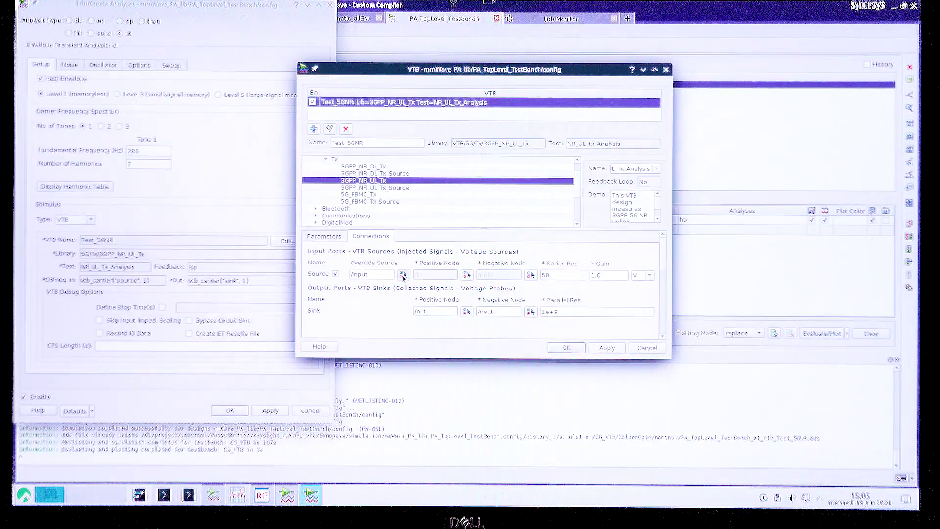
# - Pick the input port in the schematic as the test bench source node
pyautogui.click(402, 276)
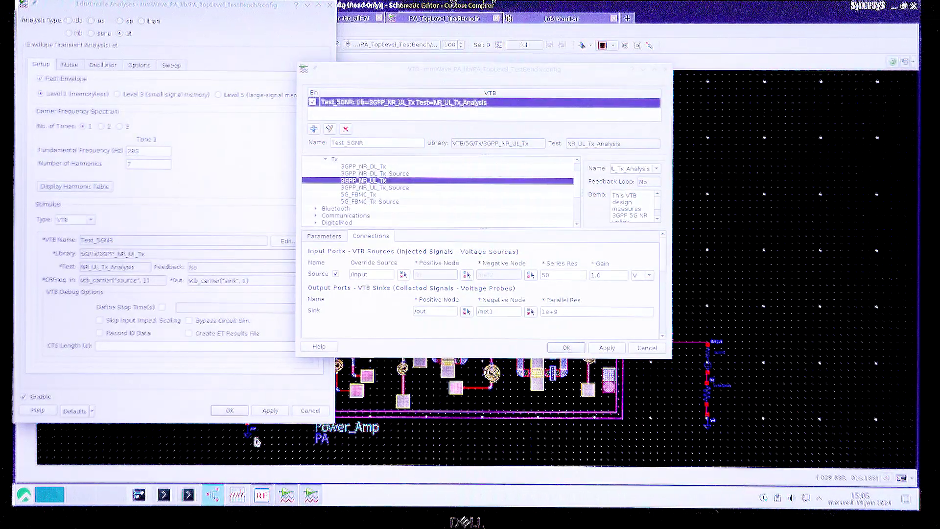
pyautogui.click(642, 72)
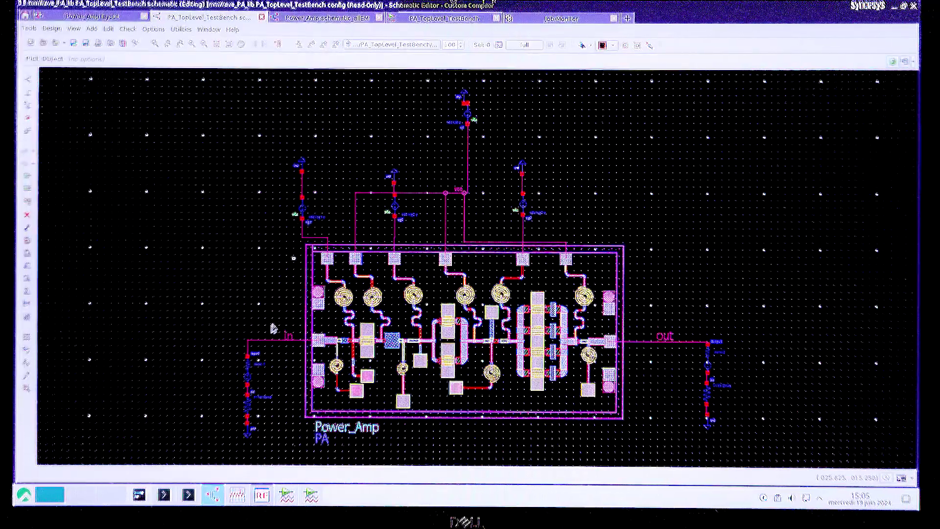
pyautogui.click(249, 368)
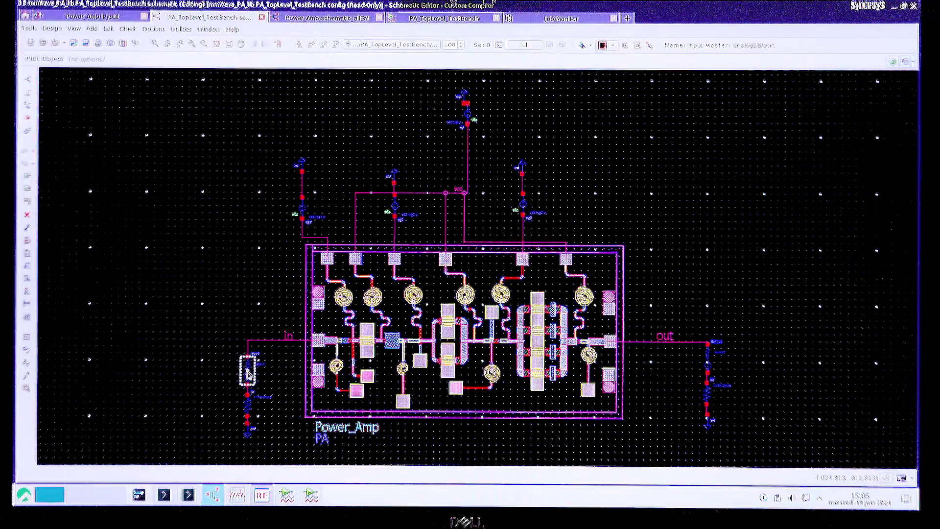
pyautogui.press('Escape')
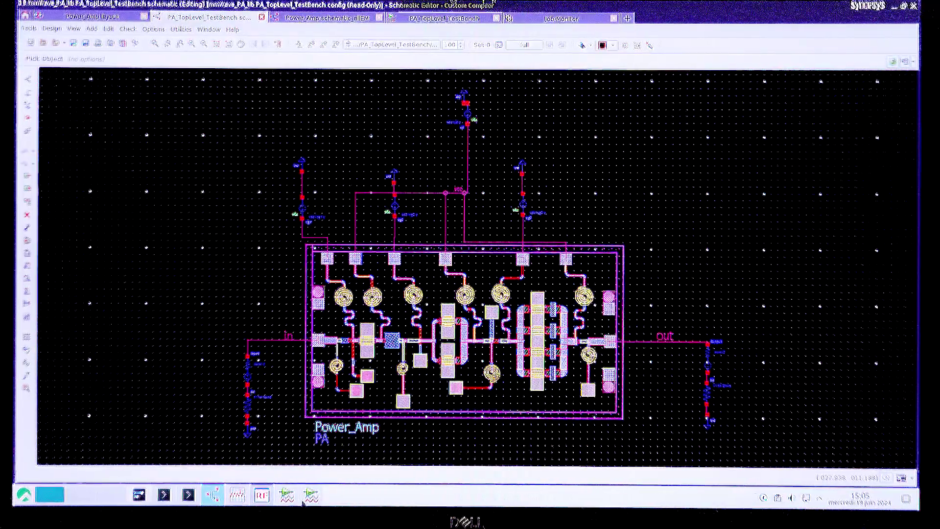
# - Confirm the Test_5GNR configuration, then netlist and run the 5G NR envelope simulation
pyautogui.doubleClick(602, 399)
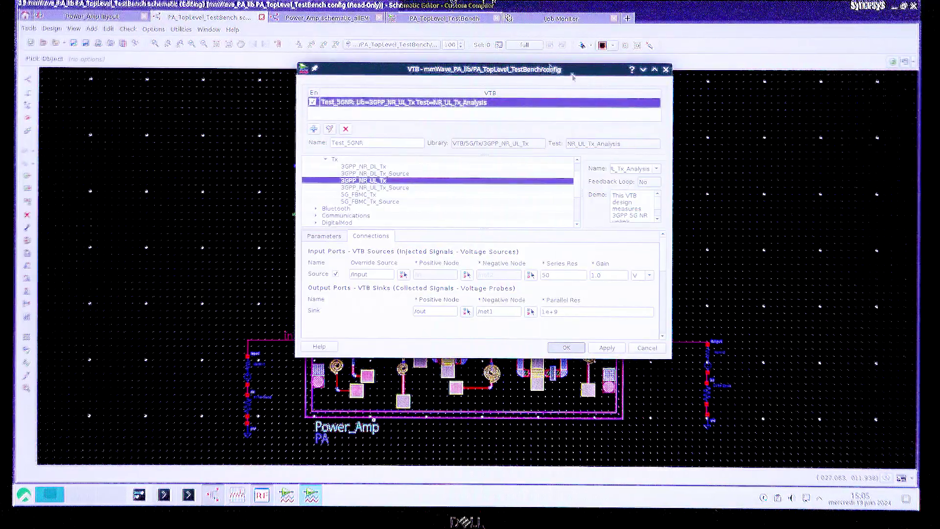
pyautogui.click(567, 348)
pyautogui.click(445, 18)
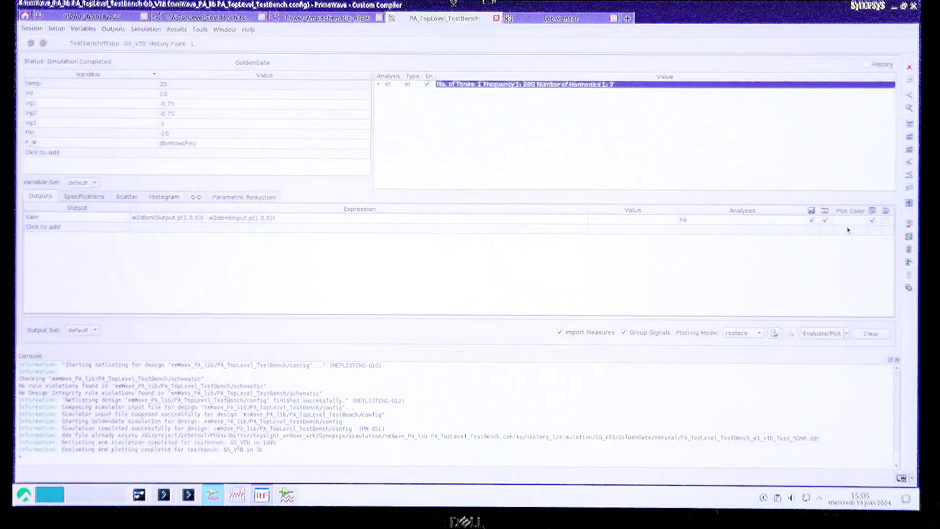
pyautogui.click(910, 240)
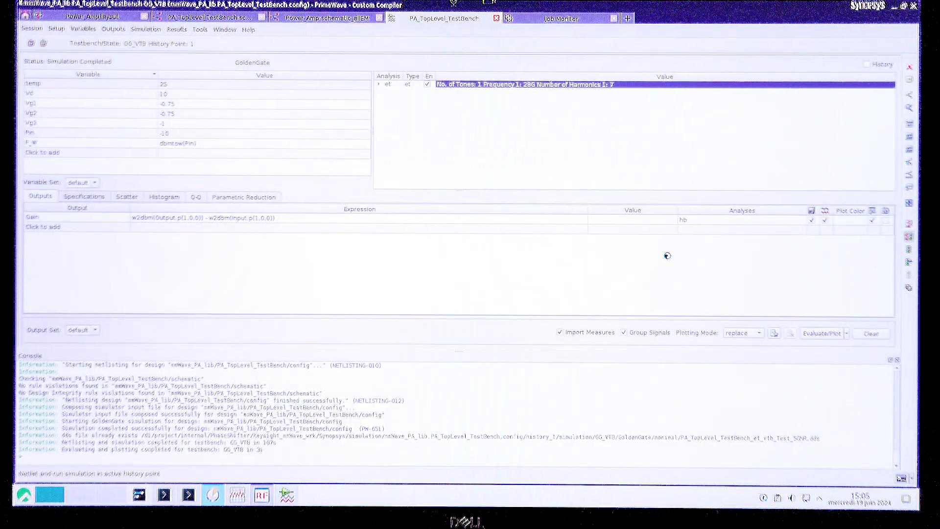